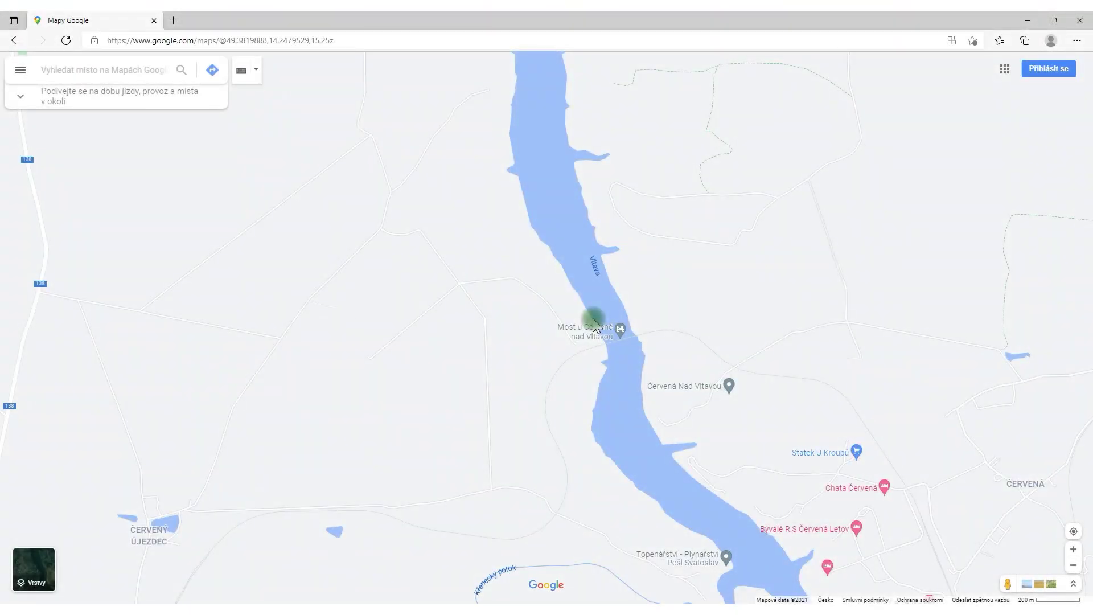
Show the Vltava bridge site's coordinates 49.38188, 14.25275 in Google Maps
right_click(621, 331)
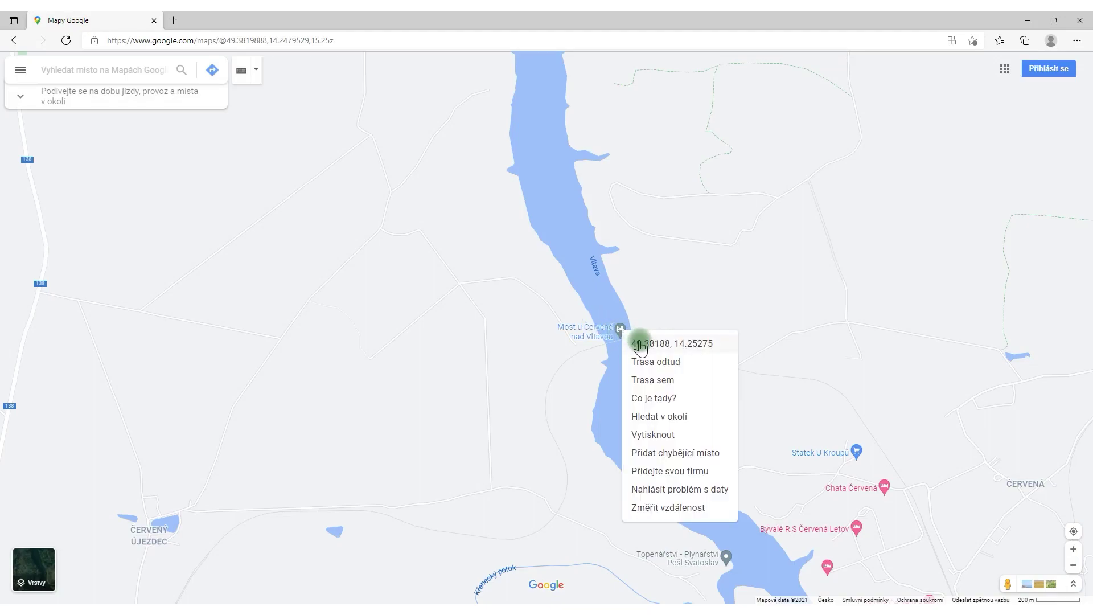
Copy the bridge coordinates, set a Rectangle (GPS) 1150 × 650 m construction site, and view it on the map
left_click(640, 344)
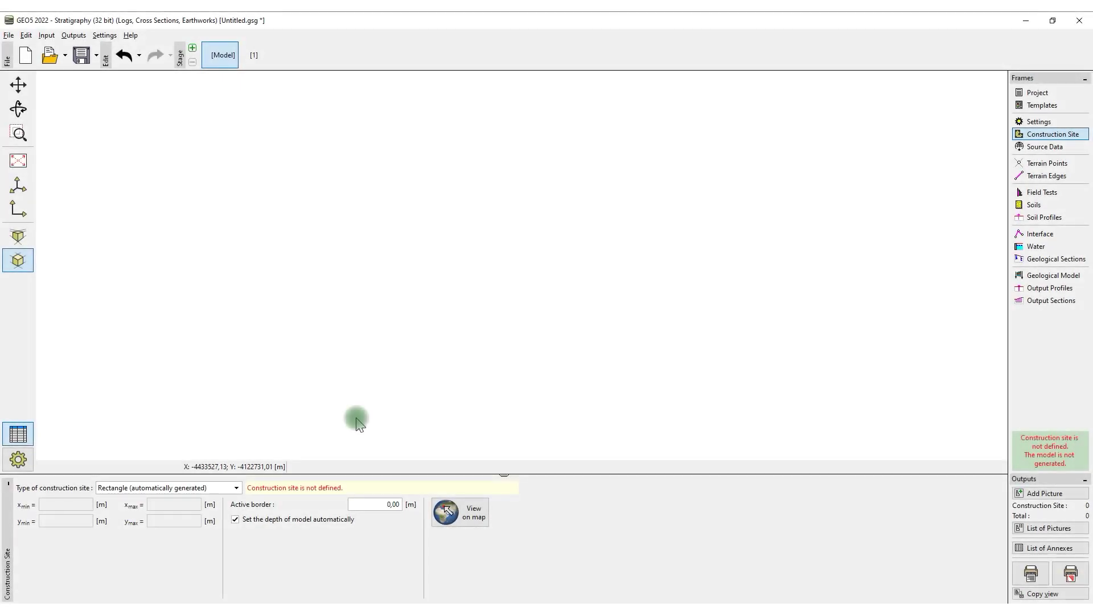
left_click(208, 488)
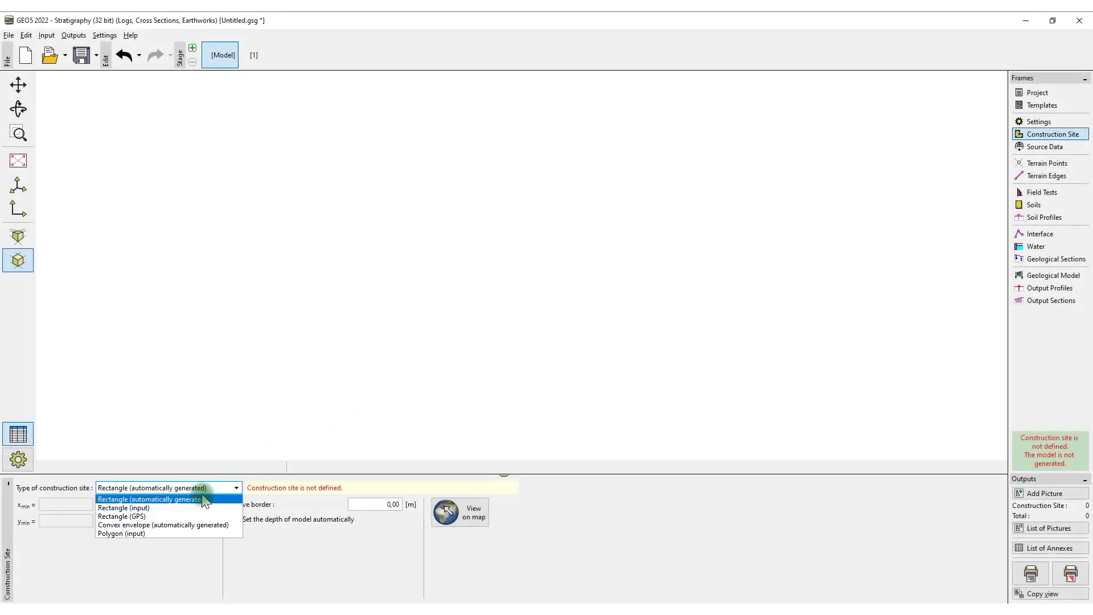
left_click(190, 517)
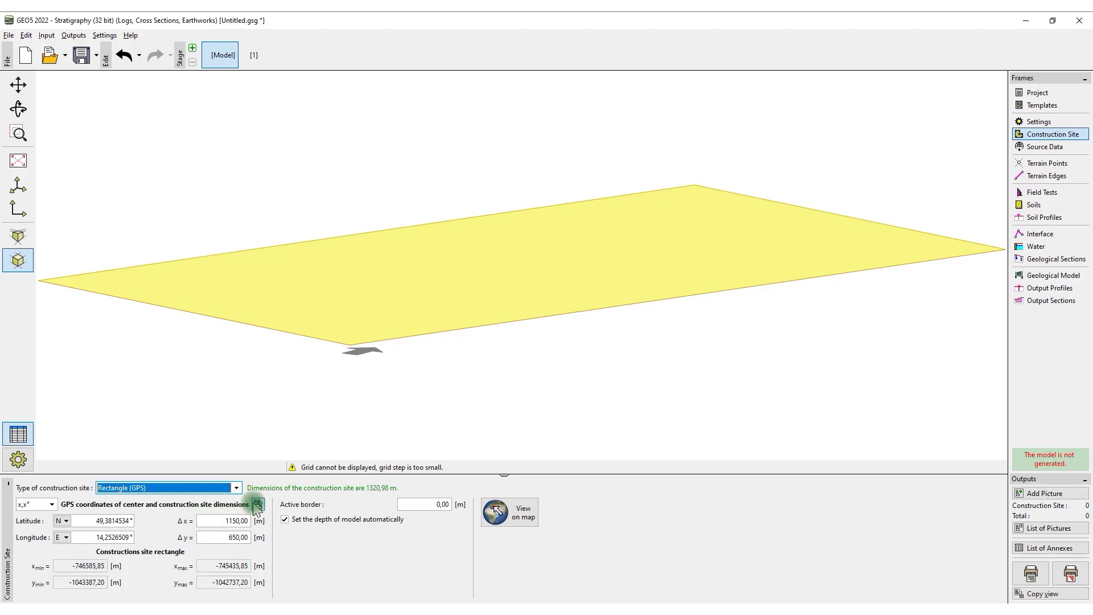
left_click(505, 515)
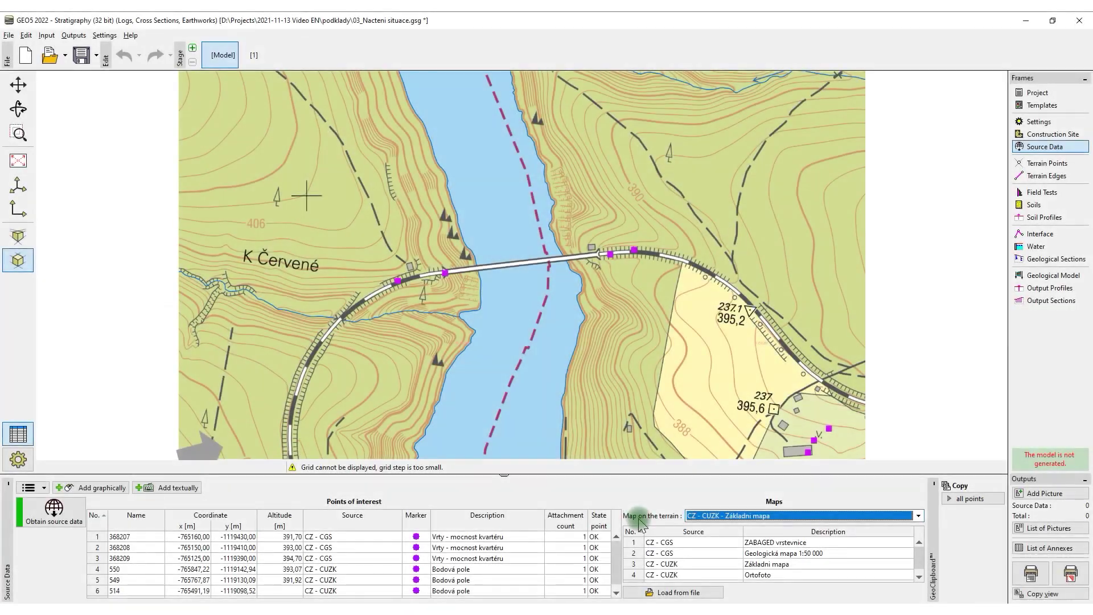
Load 03_podklady-vrstvy-vykres from file as a new map over the site
left_click(660, 594)
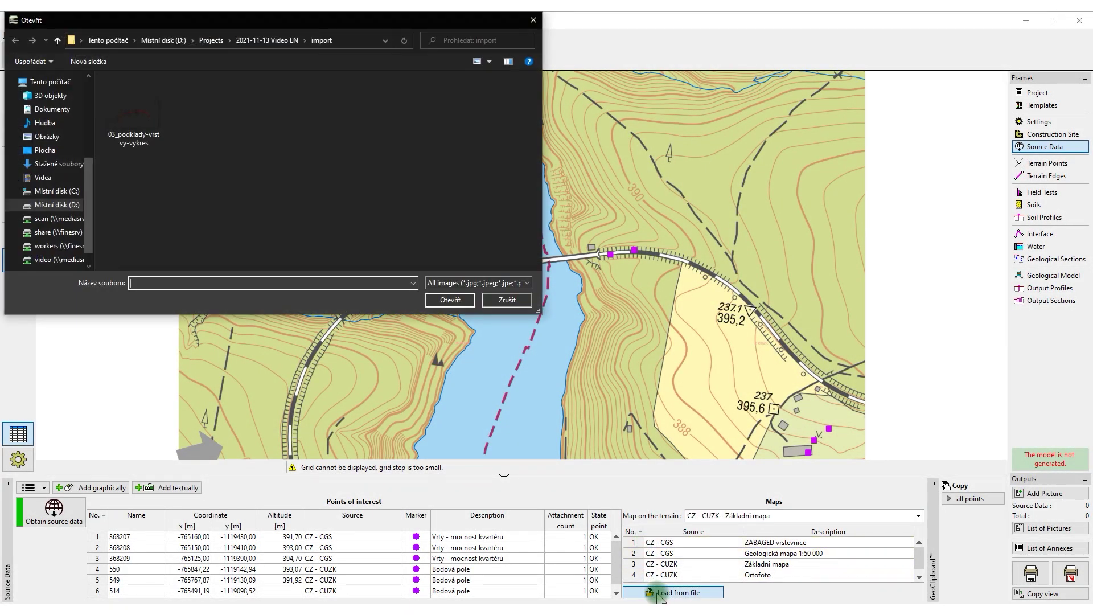
double_click(133, 117)
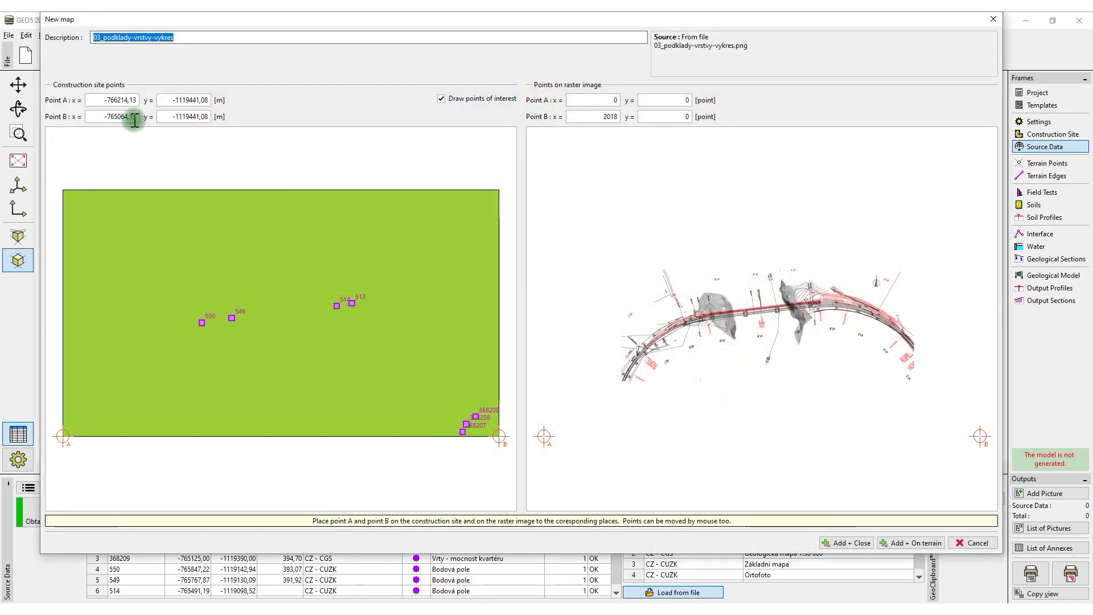
left_click(134, 119)
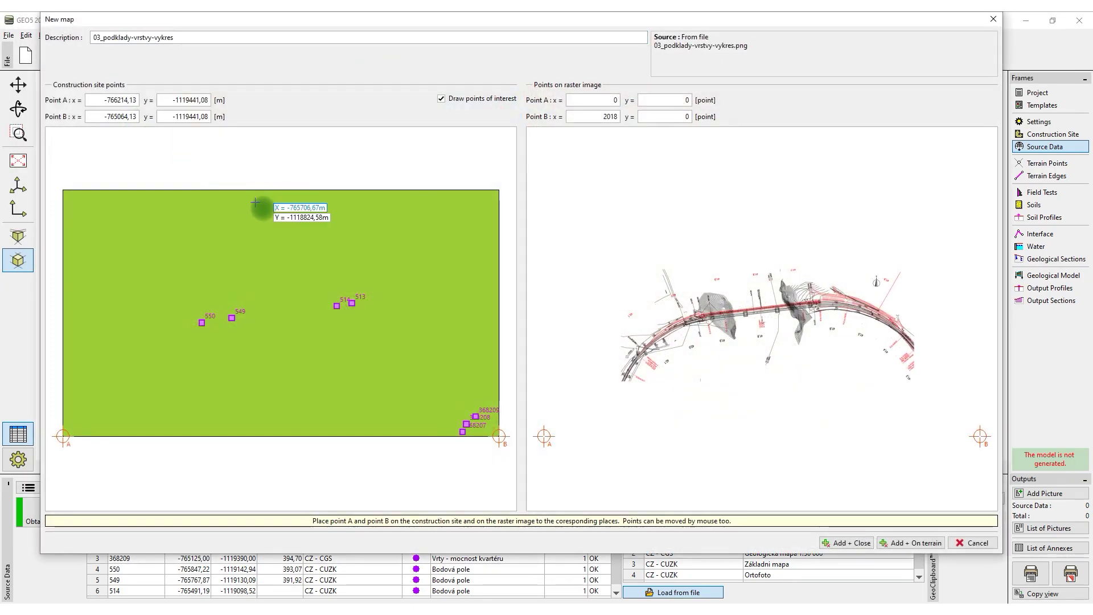
left_click(824, 538)
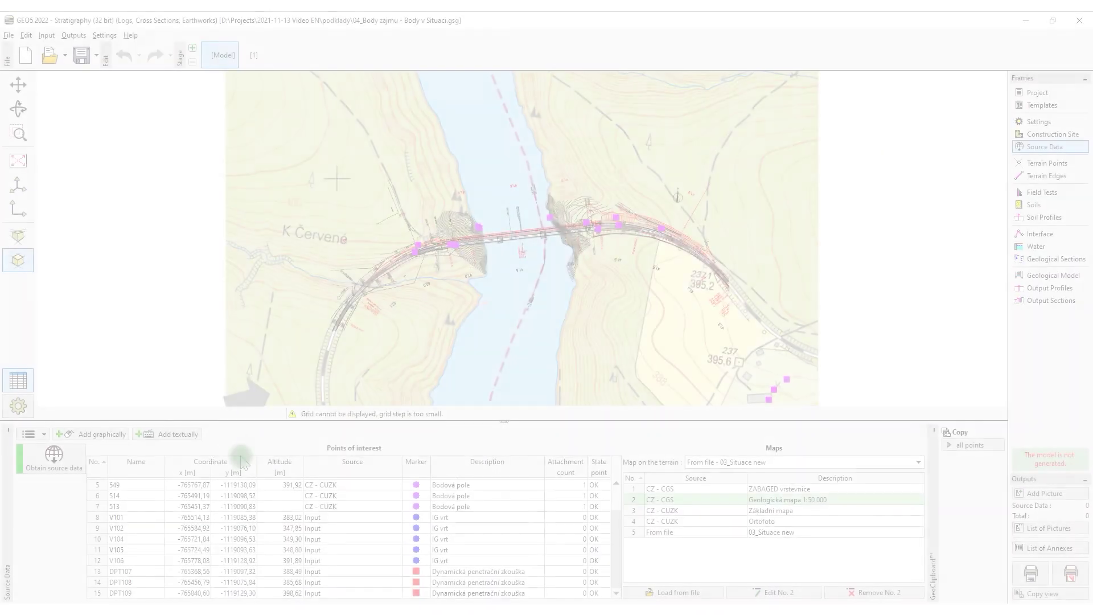
Export the selected points of interest V101 to DPT109 as KMZ/KML/GPX
left_click(242, 516)
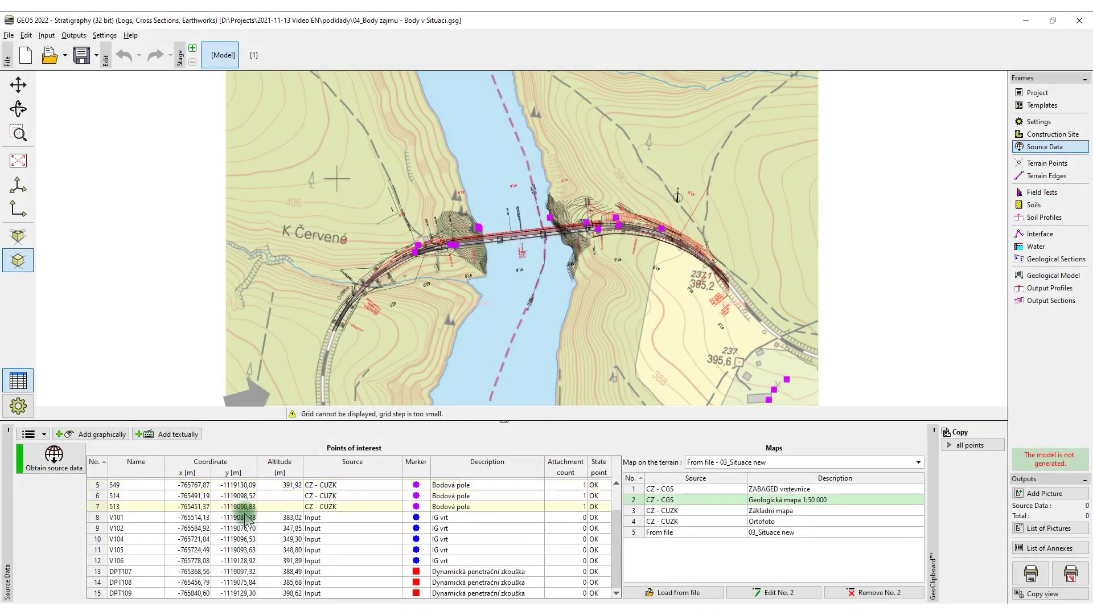
left_click(259, 594, "shift")
right_click(265, 580)
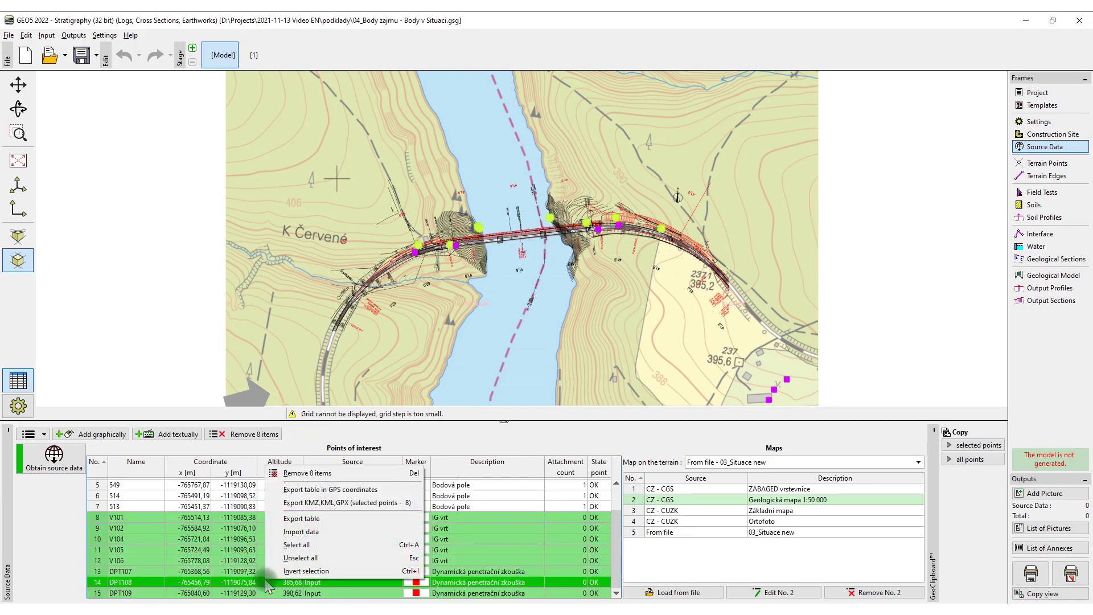
left_click(319, 503)
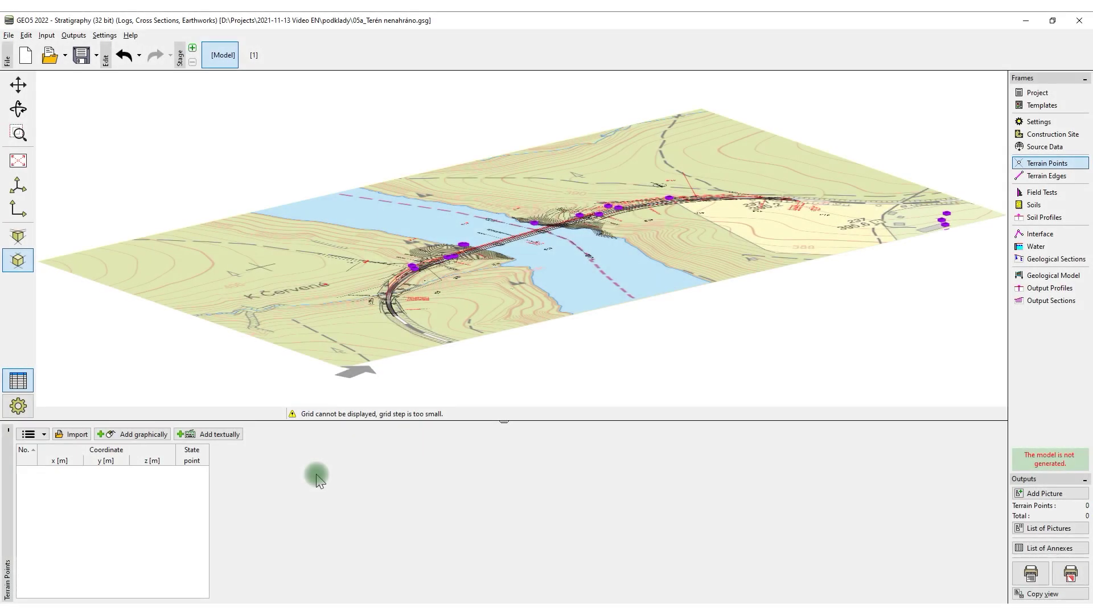
Import terrain points from the CAD file 05_Teren to build the terrain surface
left_click(73, 434)
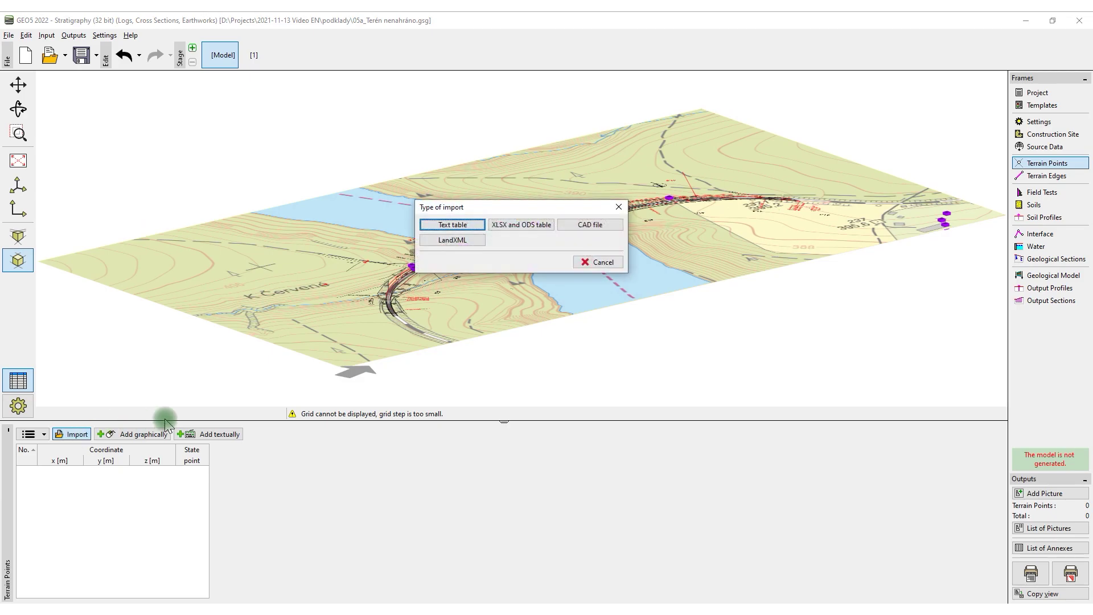
left_click(590, 225)
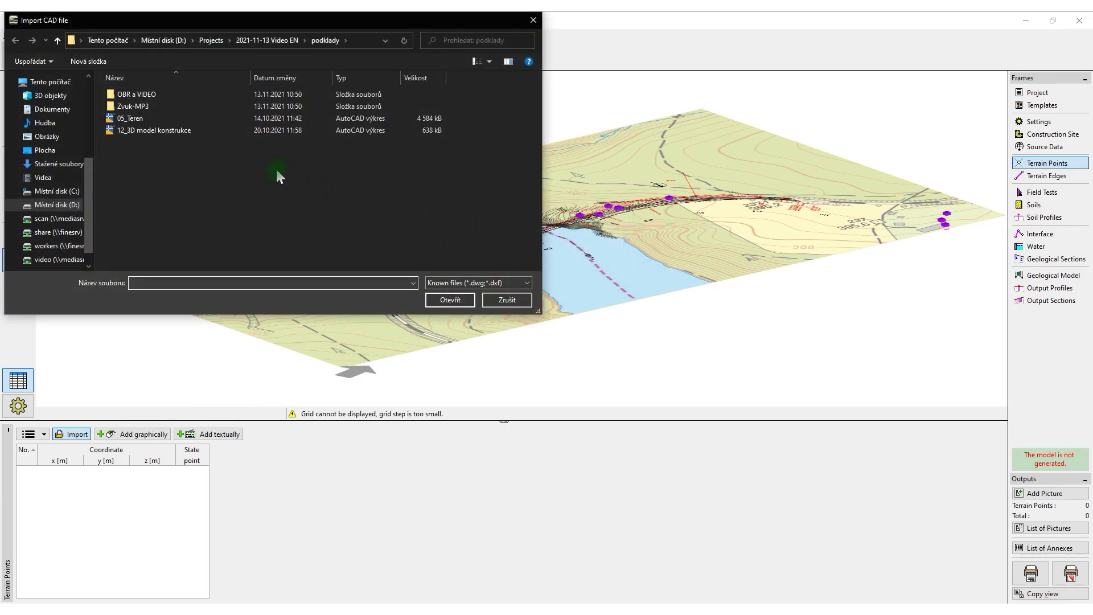
double_click(195, 120)
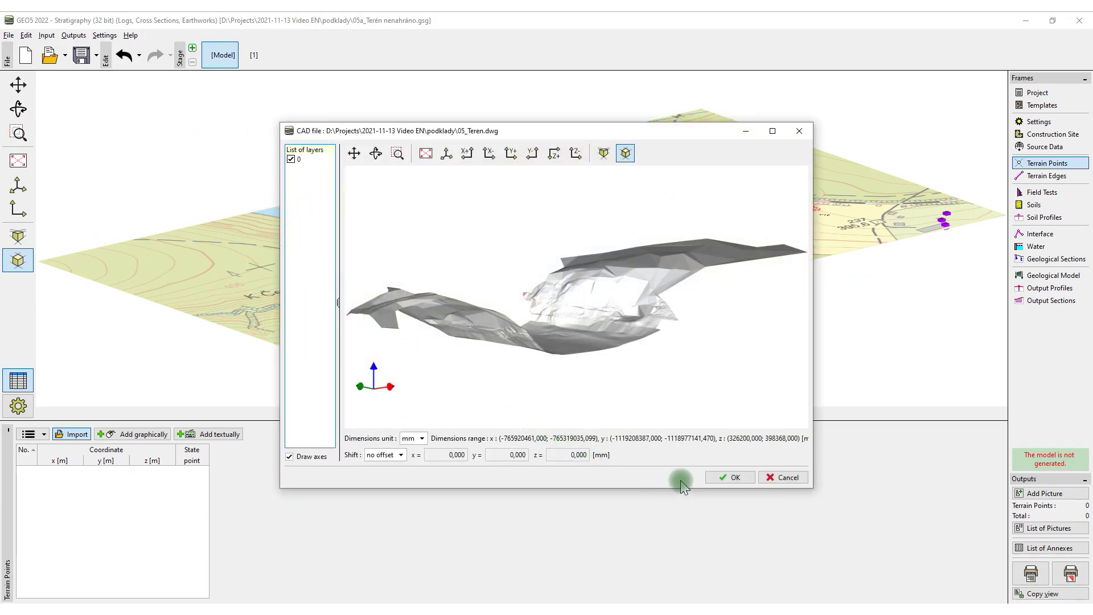
key("Return")
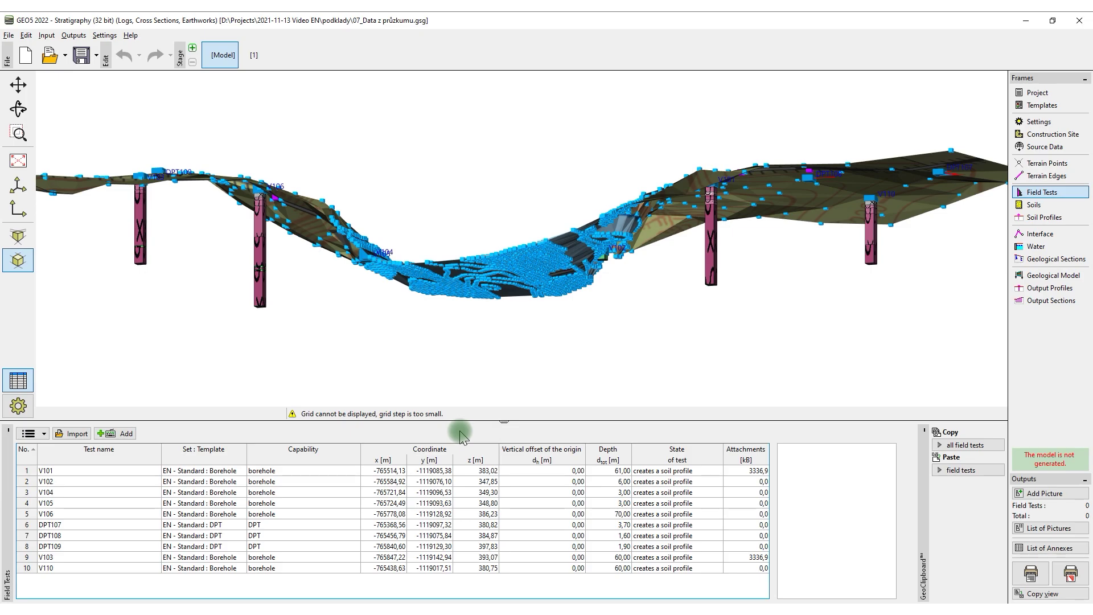
Open the print preview of the V101 borehole log
left_click(449, 470)
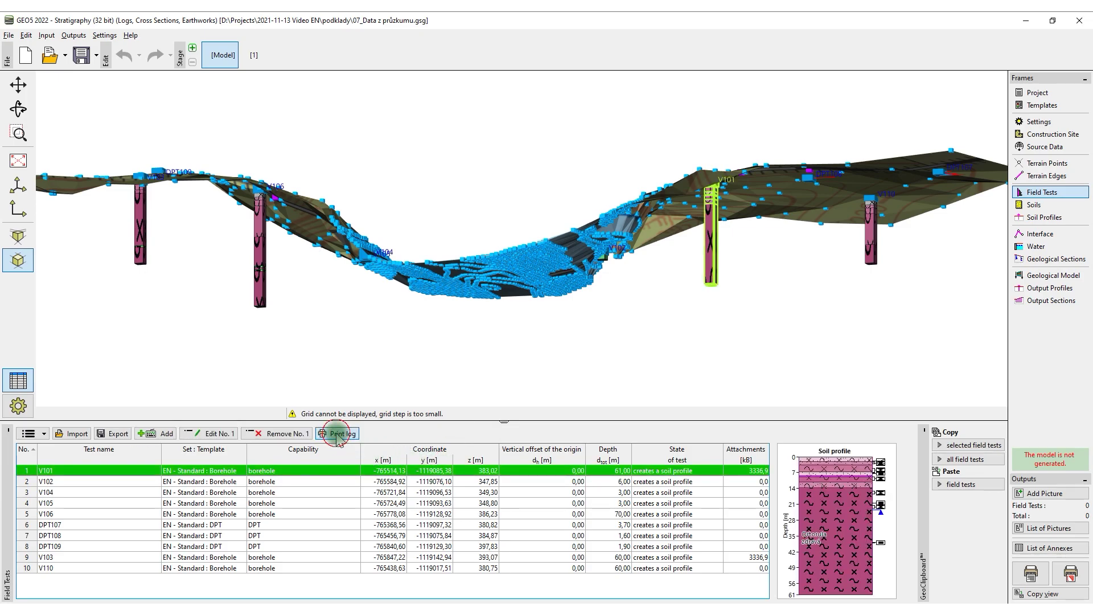
left_click(336, 434)
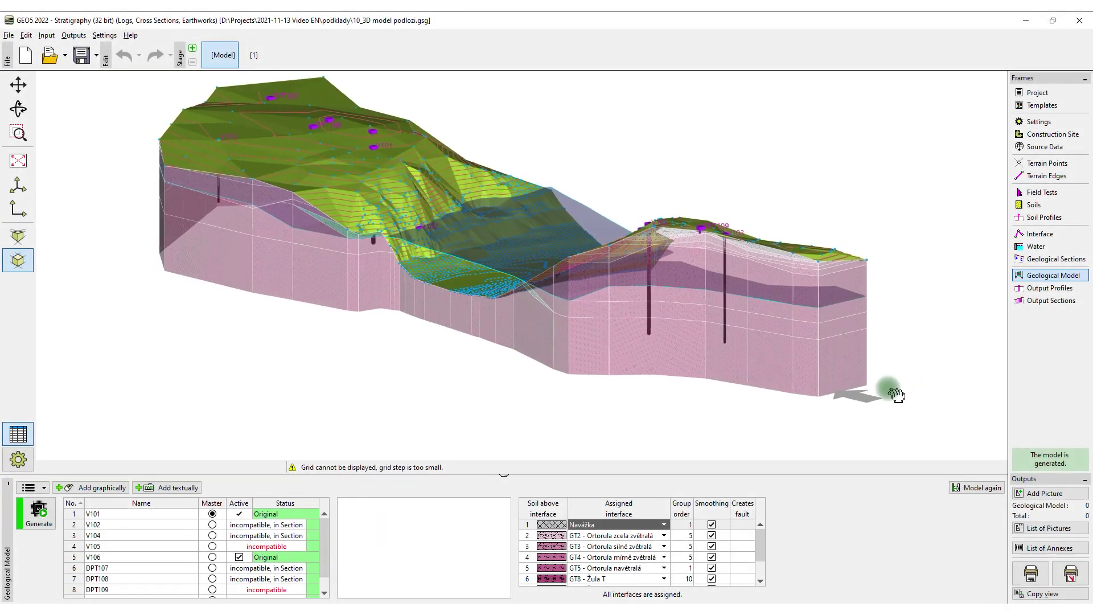
Orbit the 3D geological model to inspect it
left_click_drag(890, 390, 482, 375)
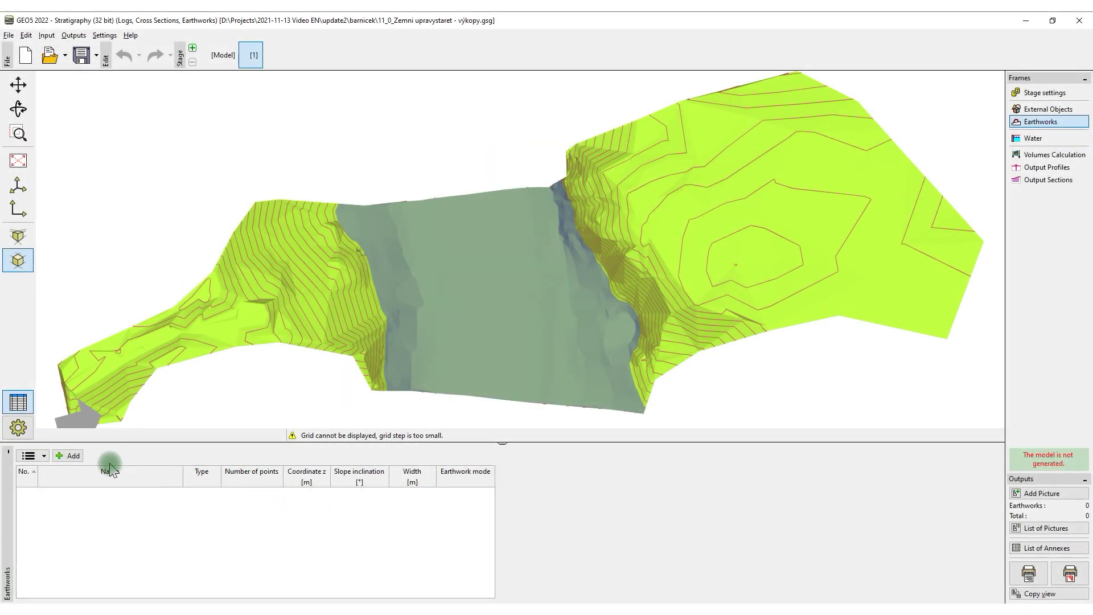
Add pillar excavation Pilíř č.6 by importing its four corners from Pillar 1.xlsx
left_click(66, 455)
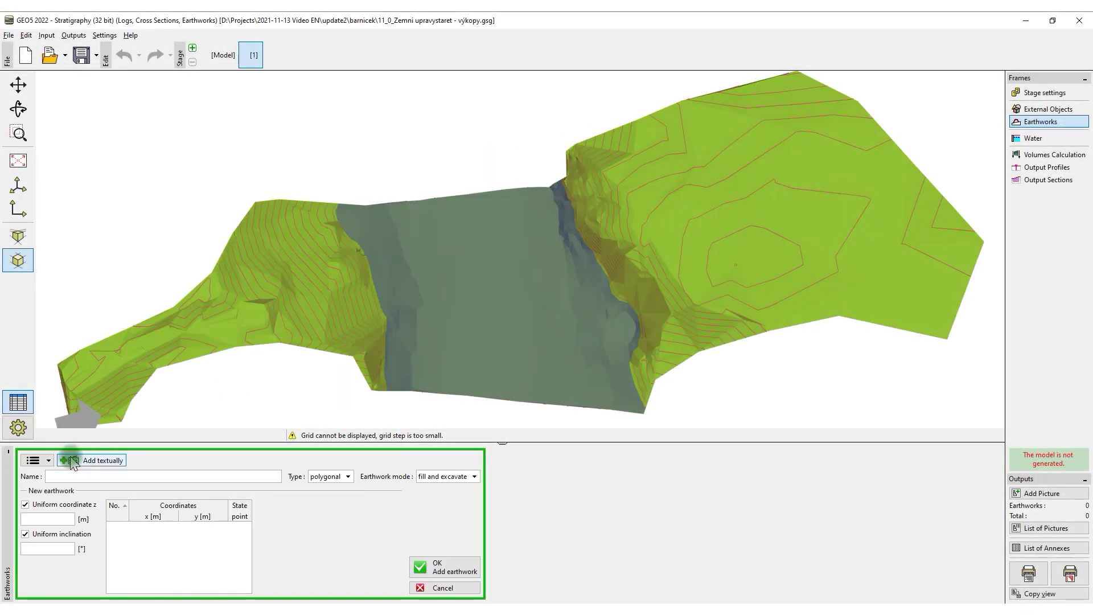
left_click(34, 460)
left_click(51, 488)
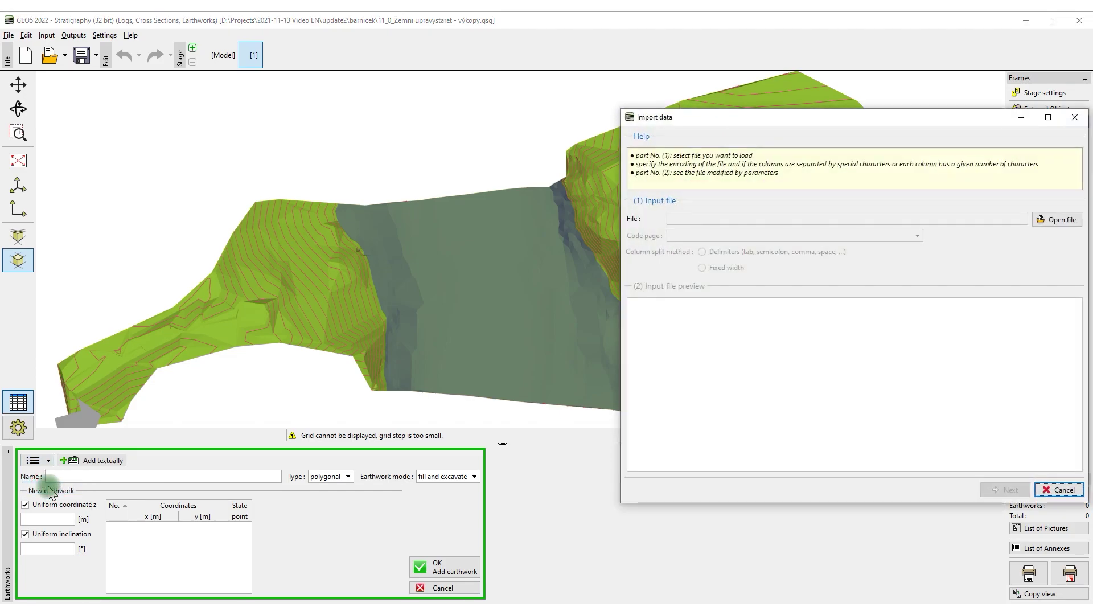
left_click(1046, 218)
left_click(746, 214)
double_click(746, 215)
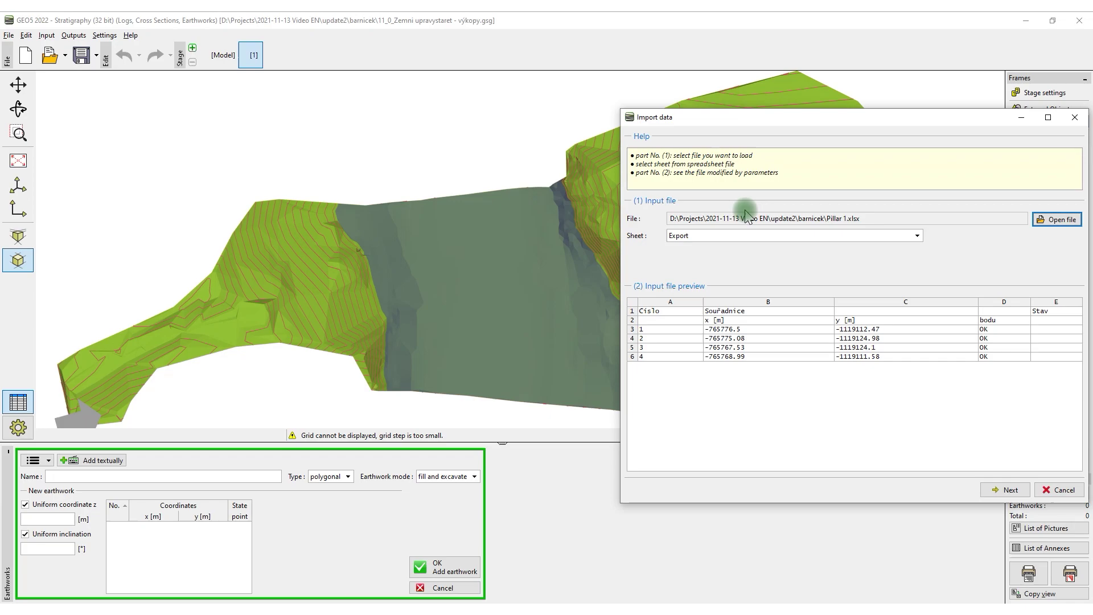
left_click(1004, 490)
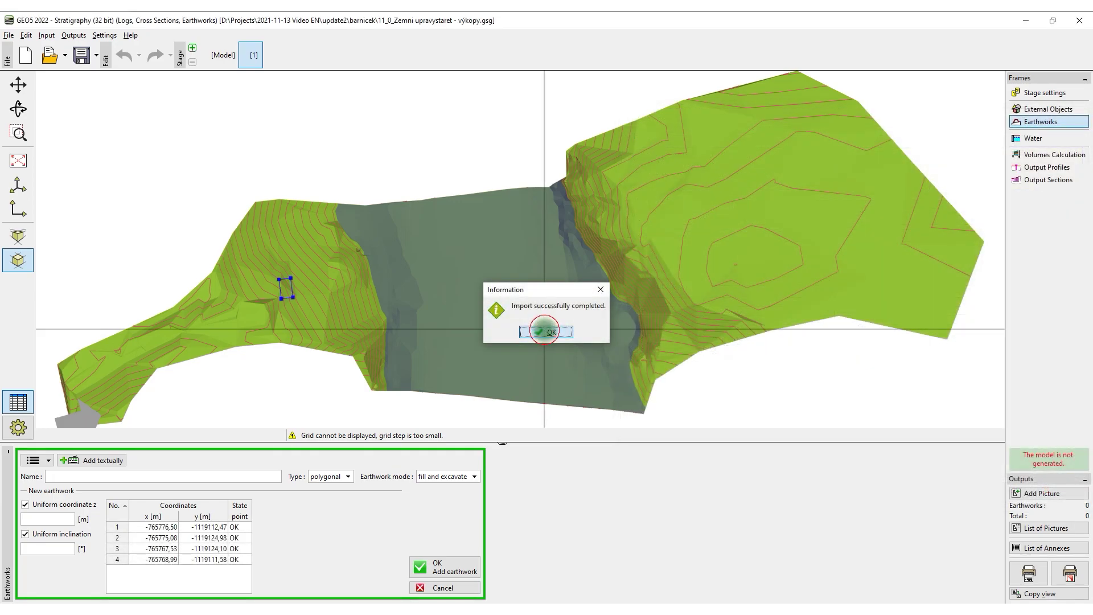
left_click(542, 339)
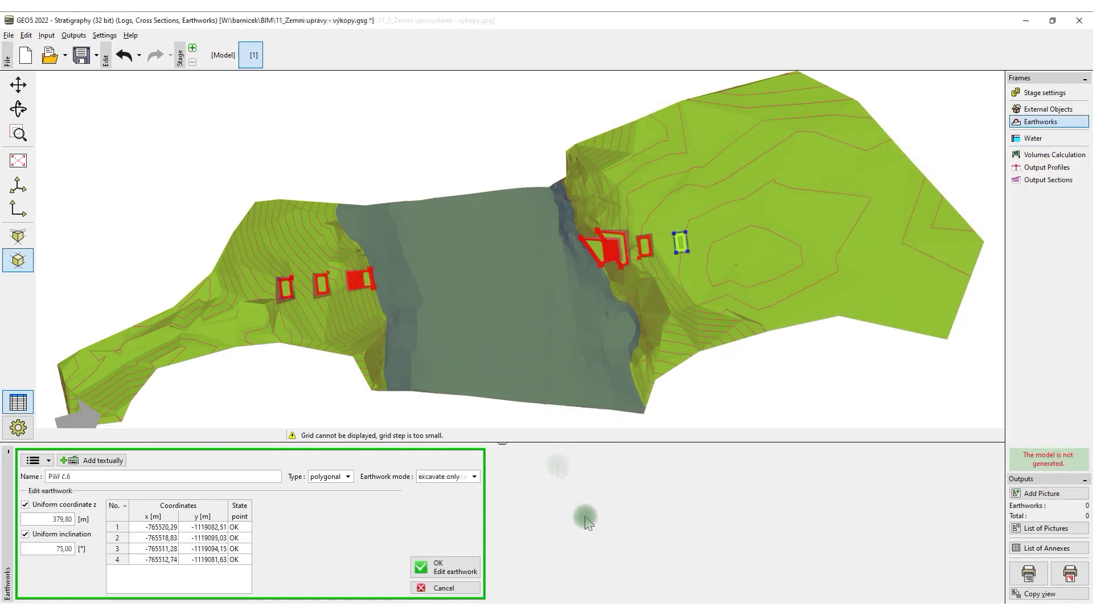
left_click(440, 569)
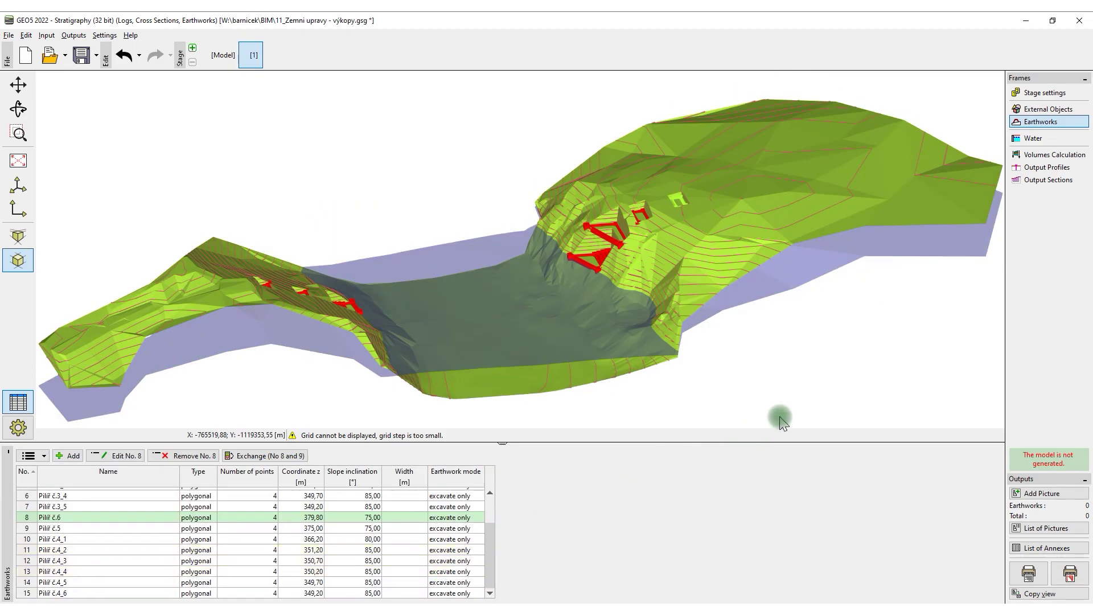
Generate the geological model with the pillar excavations in Volumes Calculation
left_click(1051, 154)
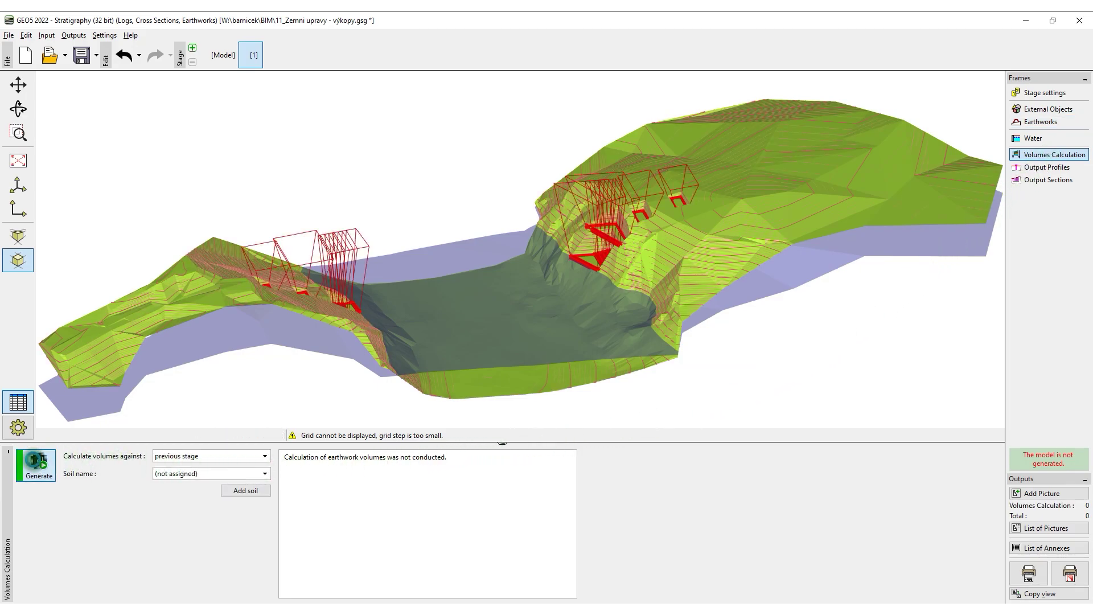
left_click(36, 465)
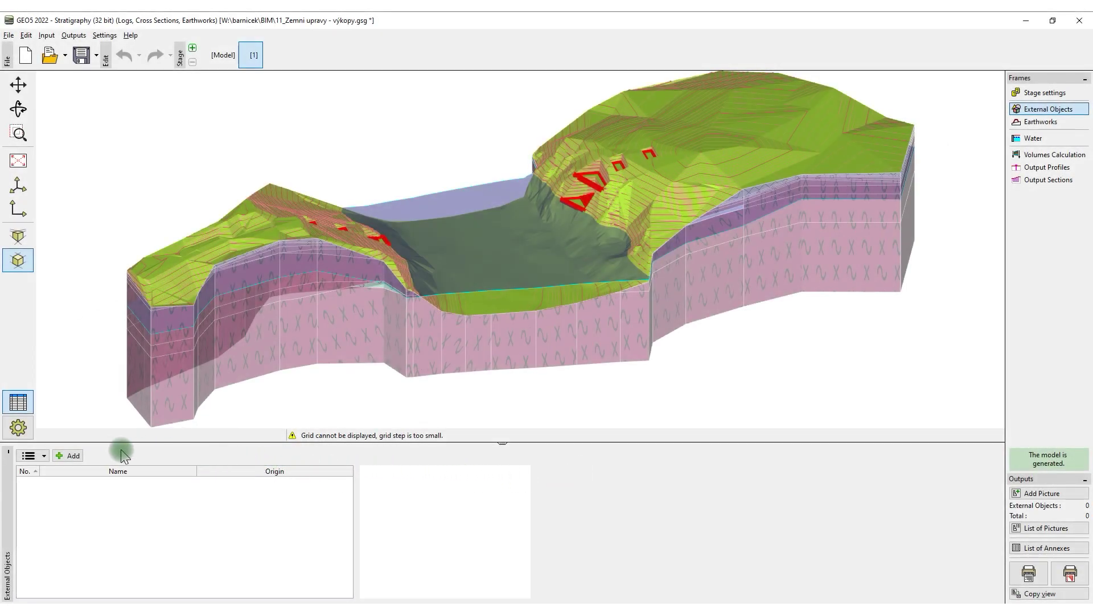
Import the 3D bridge drawing from 12_3D model konstrukce as an external object
left_click(76, 455)
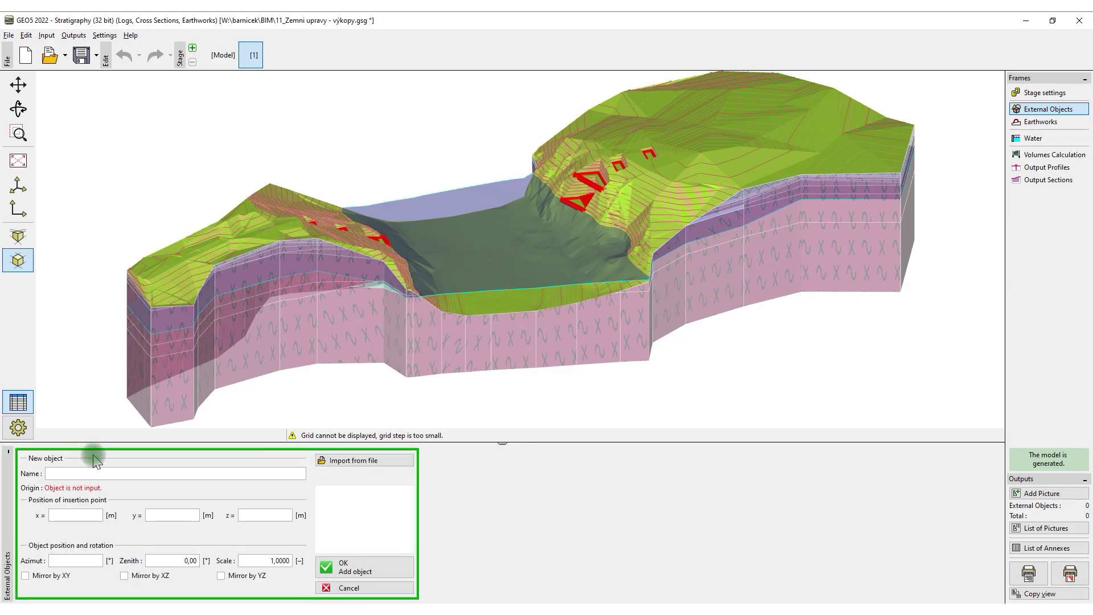
left_click(323, 462)
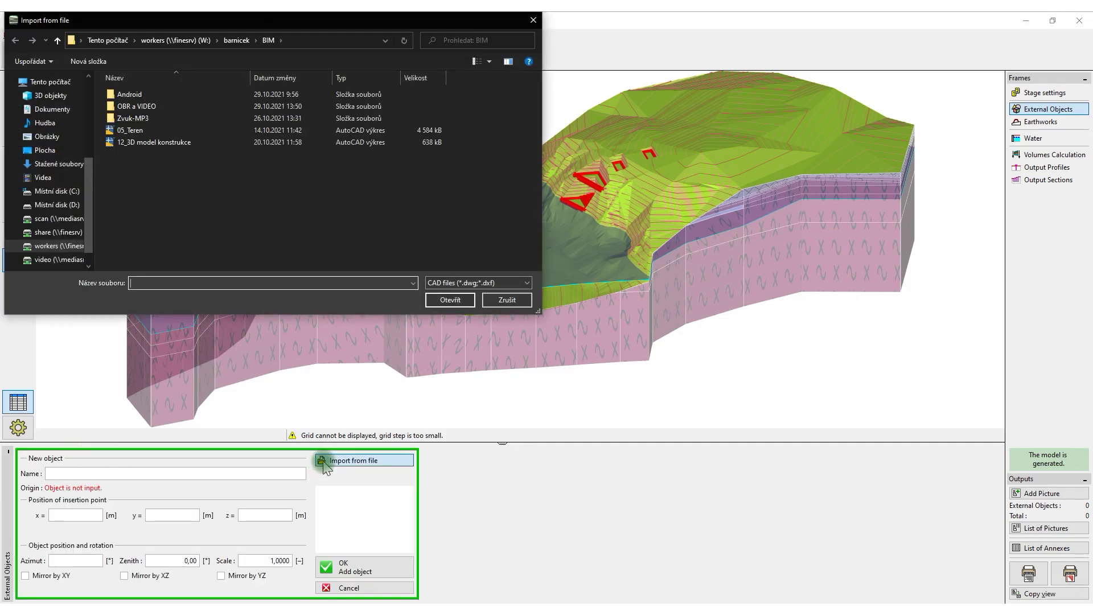
double_click(244, 142)
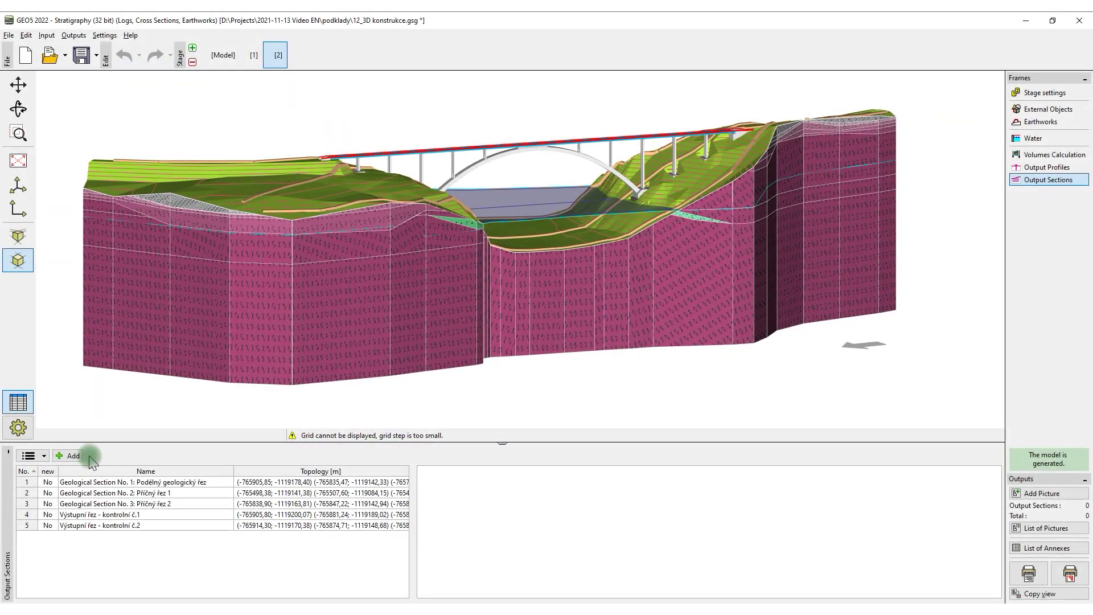
Draw a two-point section line from the left to the right valley slope beside the bridge, then copy it to the clipboard
left_click(68, 456)
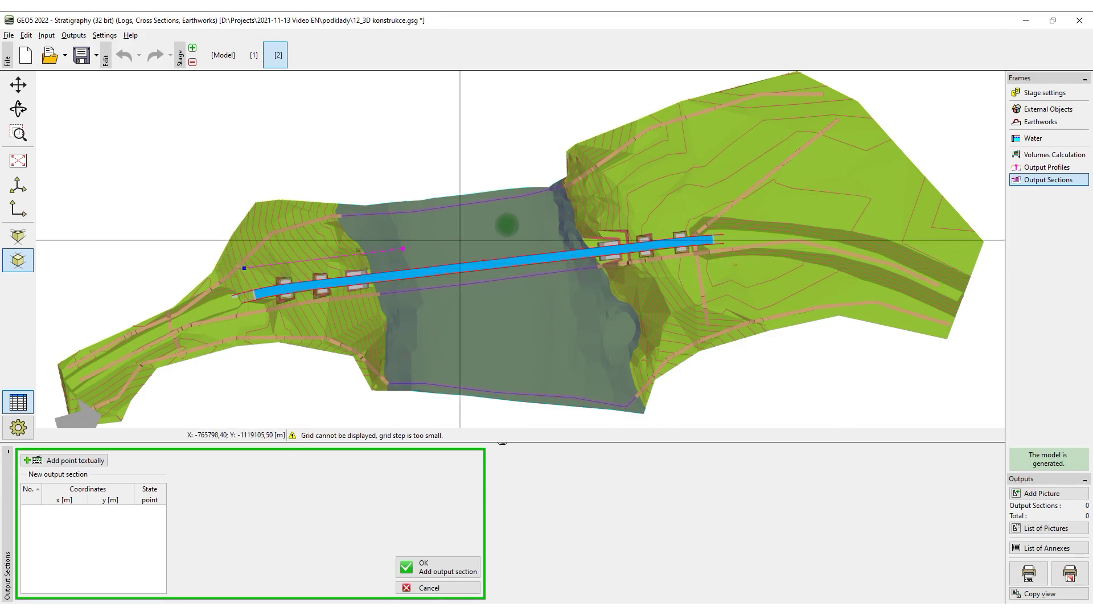
left_click(783, 191)
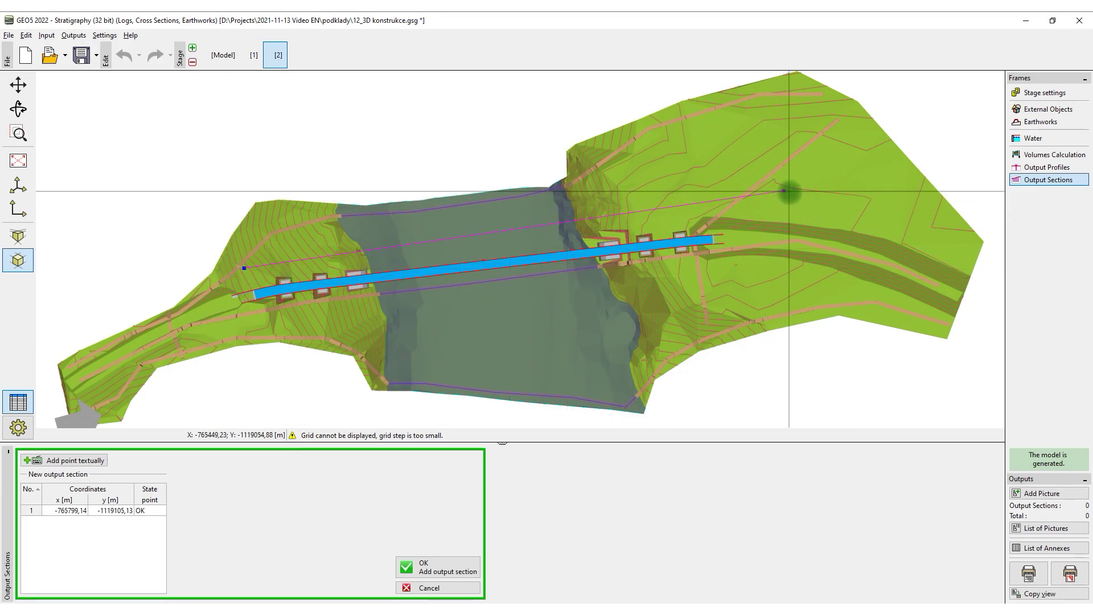
left_click(790, 196)
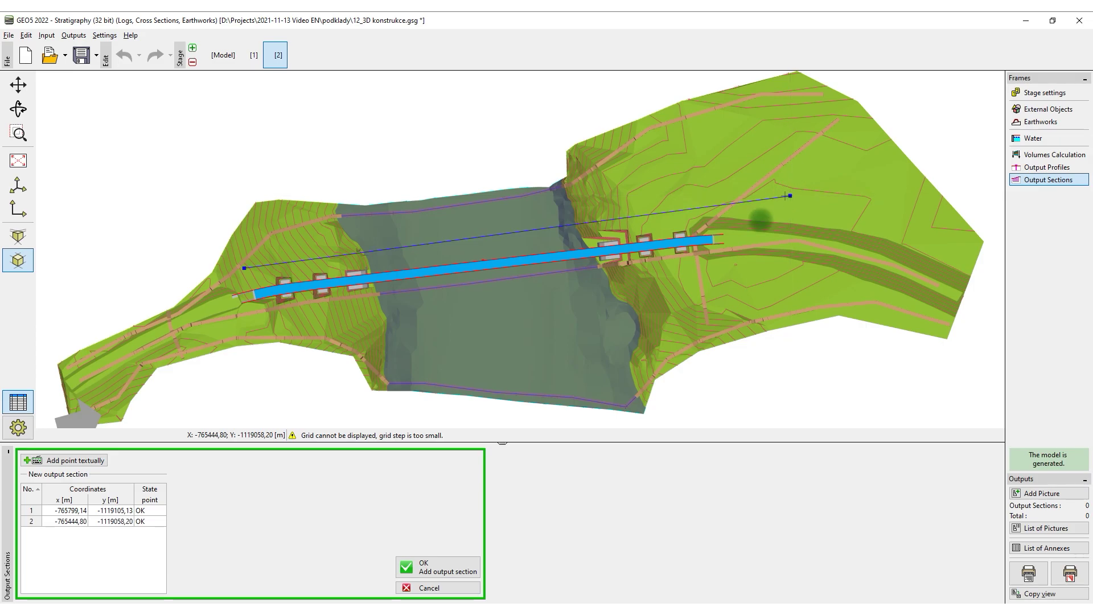
left_click(442, 563)
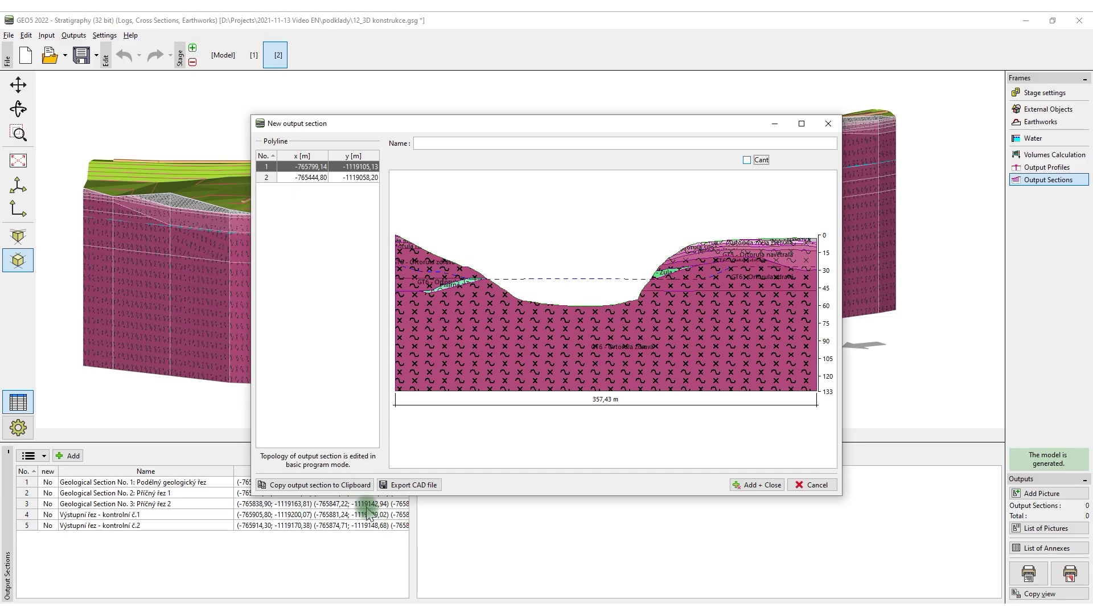
left_click(354, 485)
Paste the section's project, soils, interfaces, assignment and water into Slope Stability, then switch to the next analysis
left_click(90, 139)
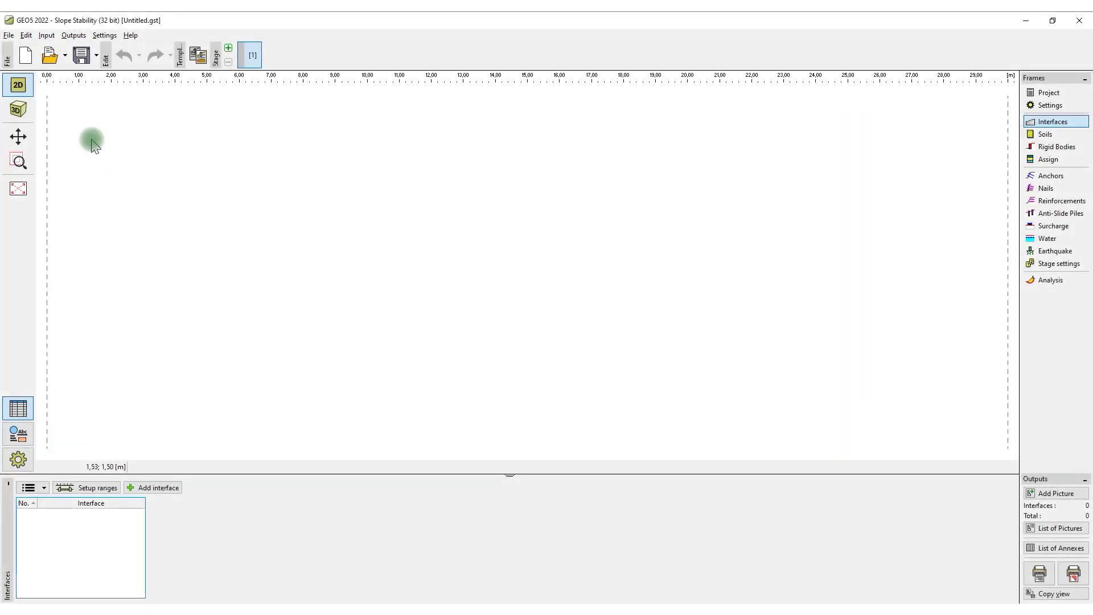
left_click(27, 36)
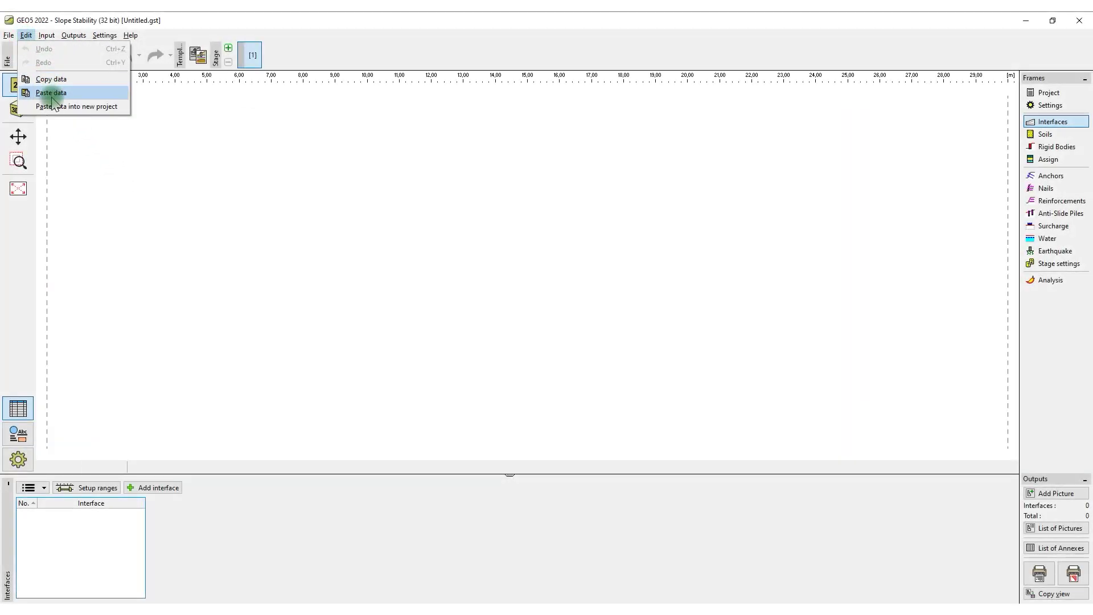
left_click(50, 94)
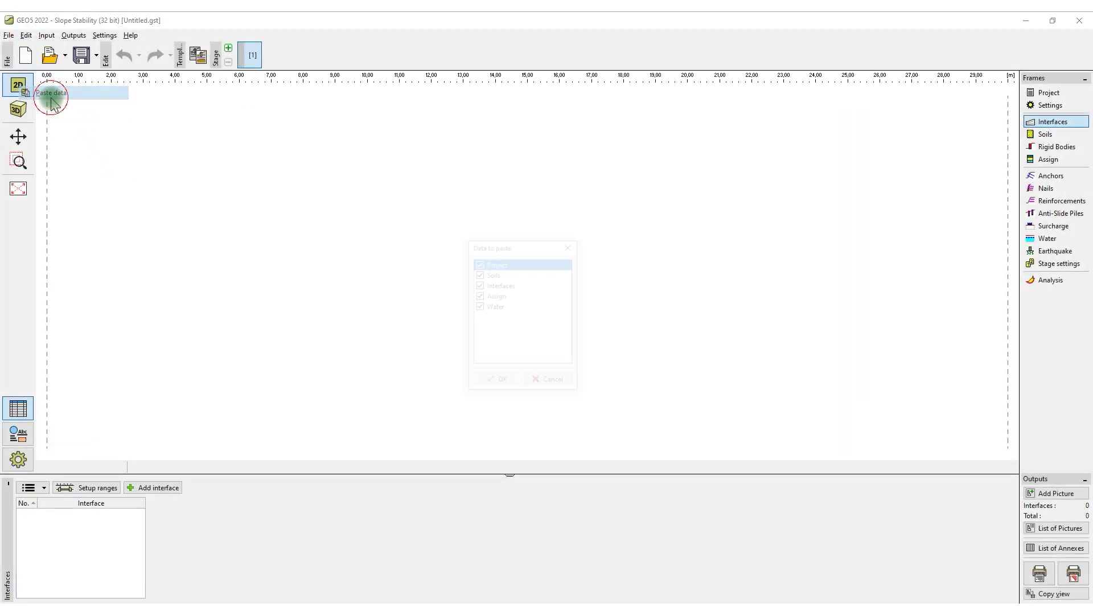
left_click(483, 383)
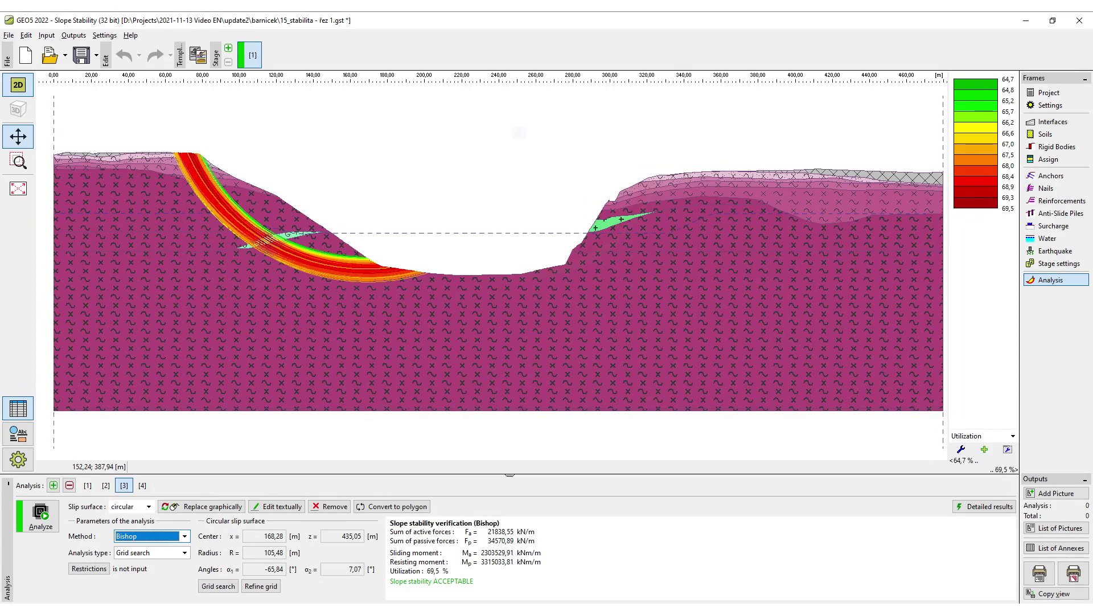
key("ctrl+Tab")
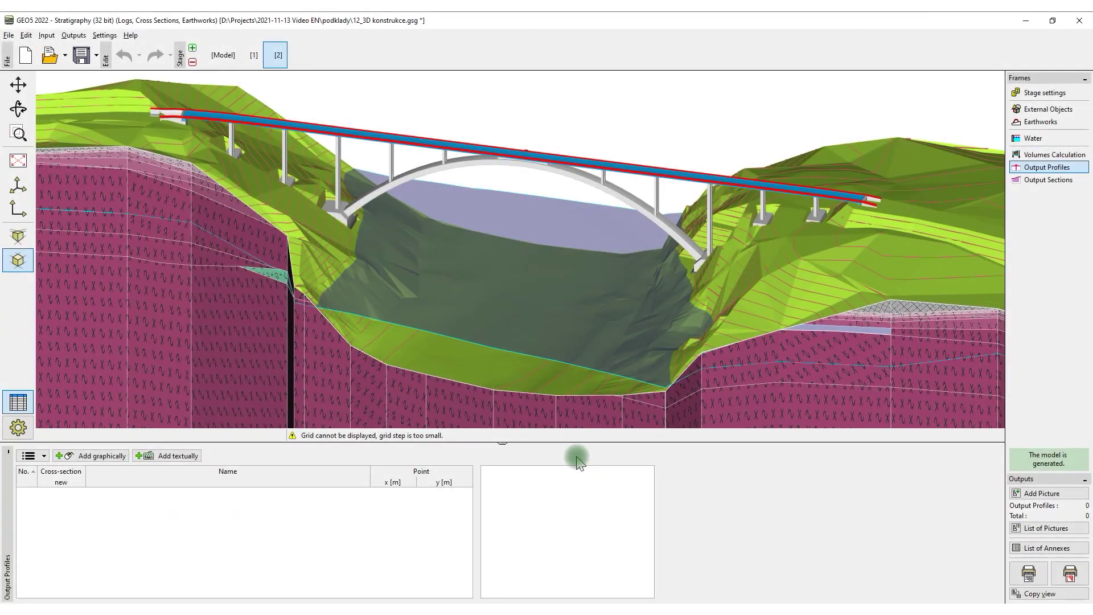
Add an output profile graphically at the bridge's right-hand end and copy it to the clipboard
left_click(100, 455)
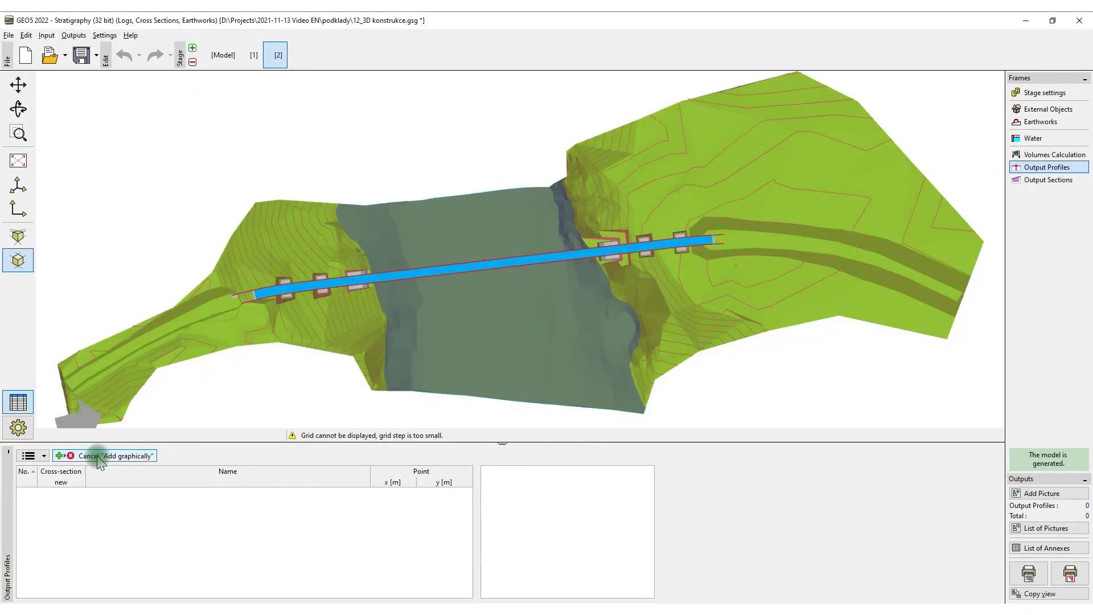
scroll(712, 242, "up", 5)
left_click(710, 245)
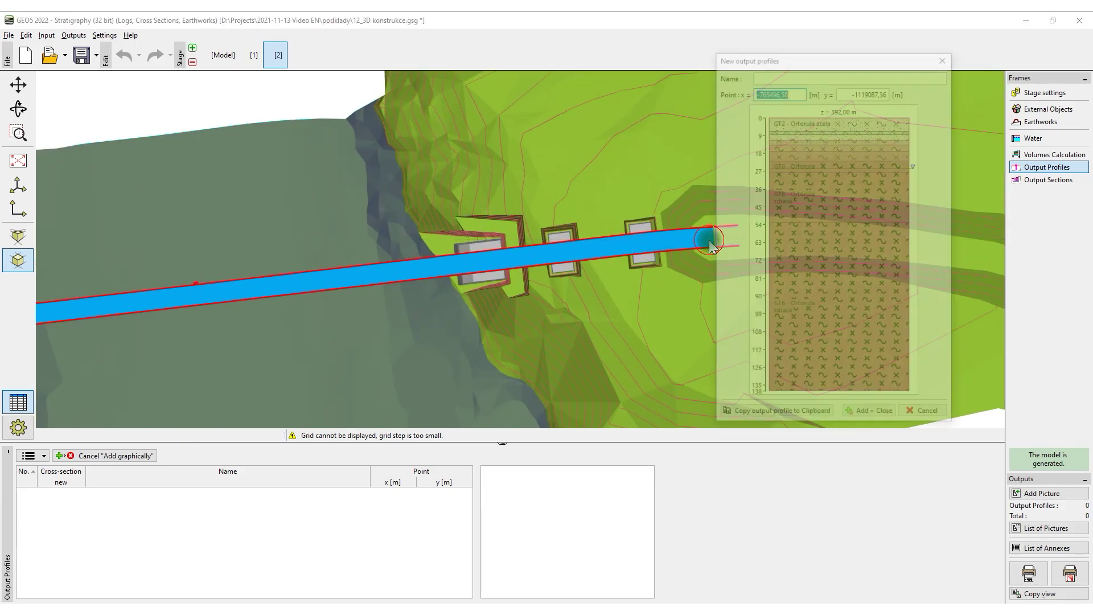
left_click(750, 418)
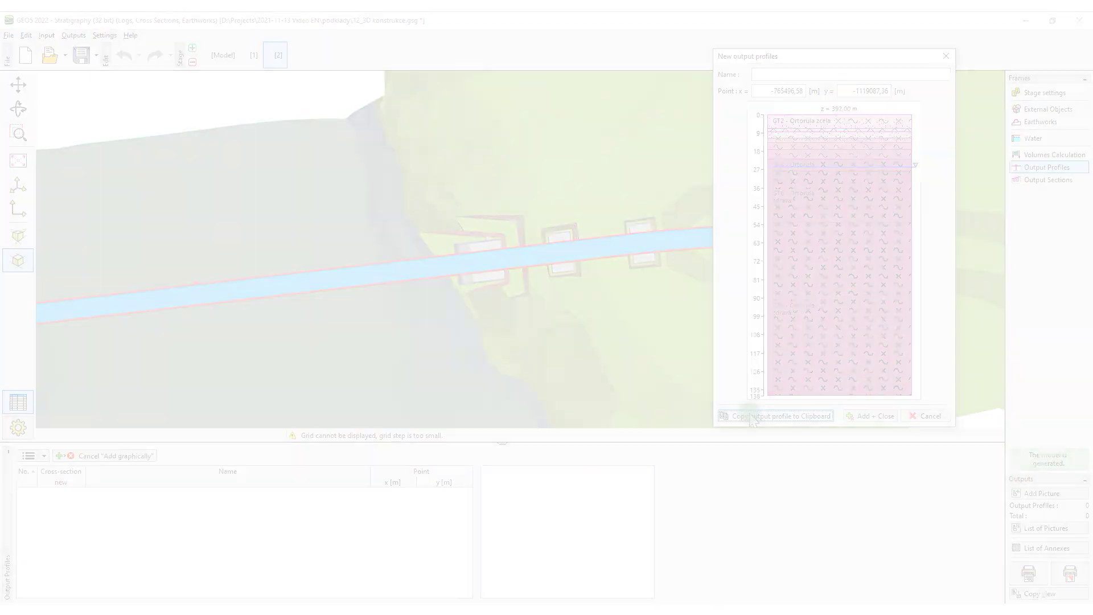